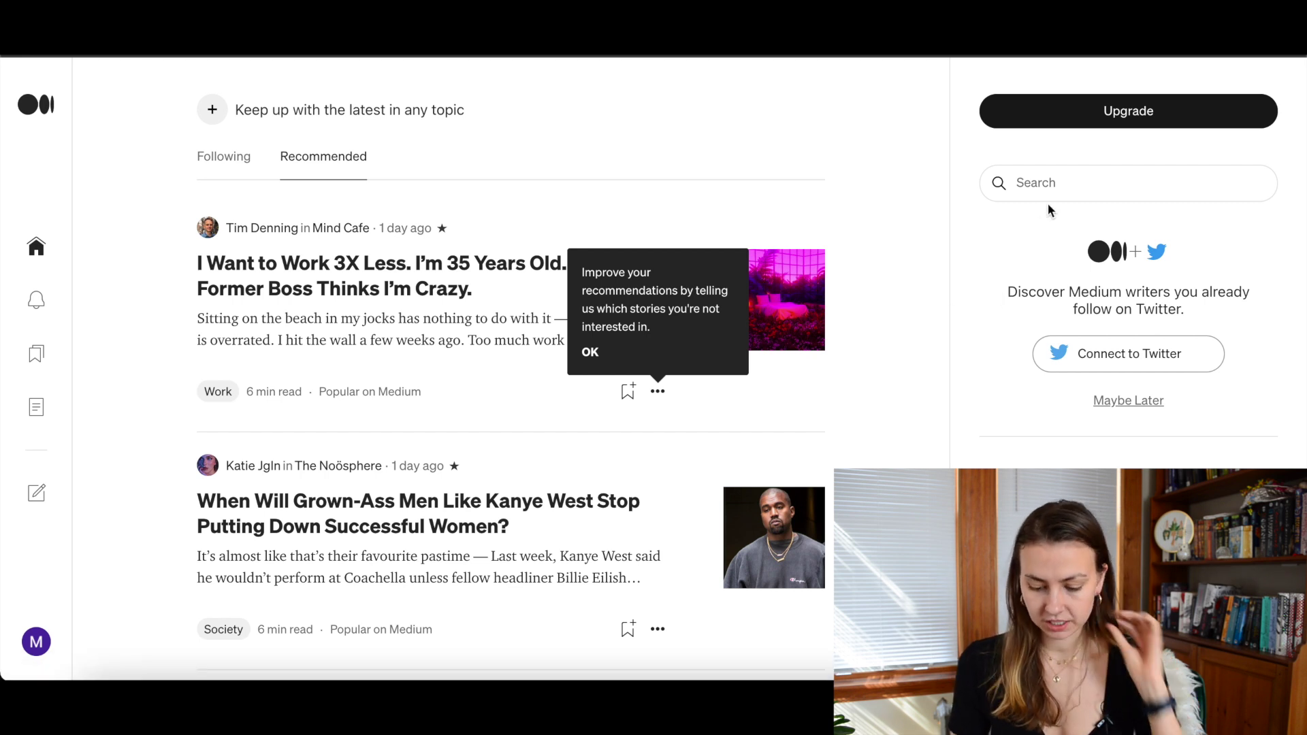
In the account settings, set the short bio to "I like writing about books, cats, and tea." and save it.
click(36, 643)
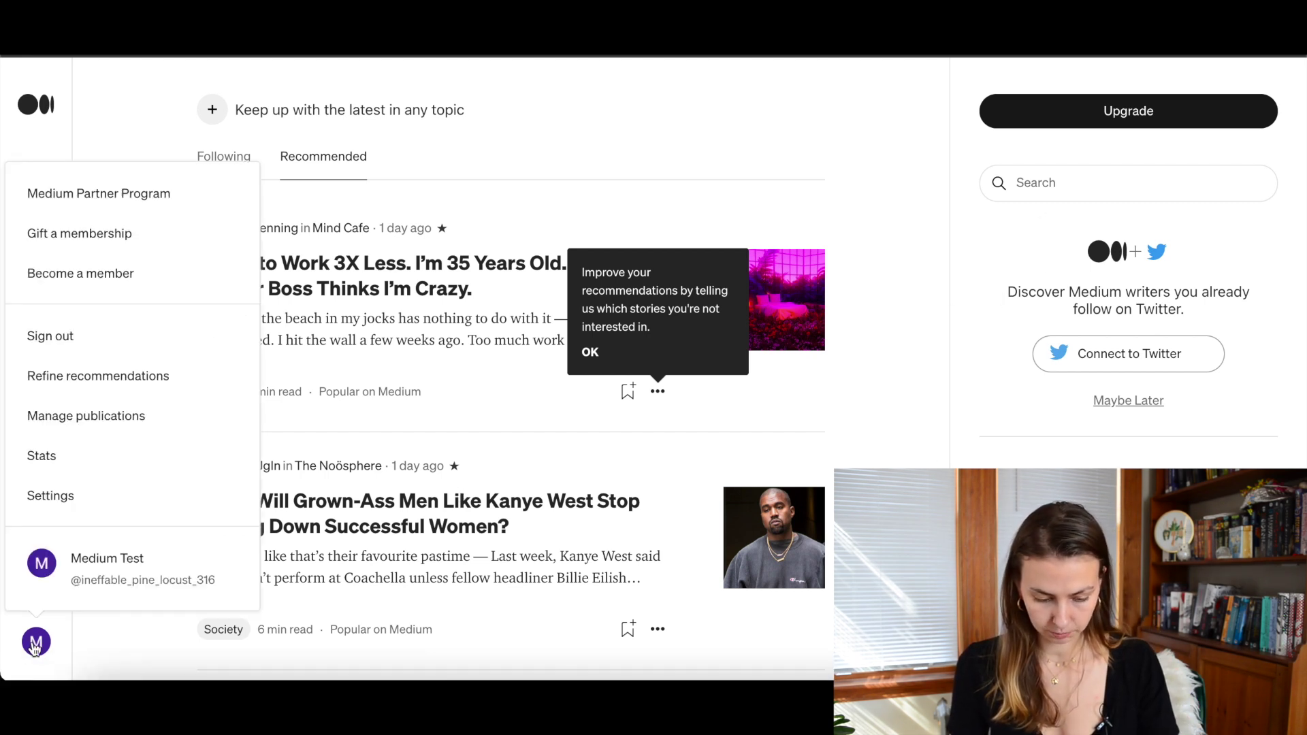
click(63, 495)
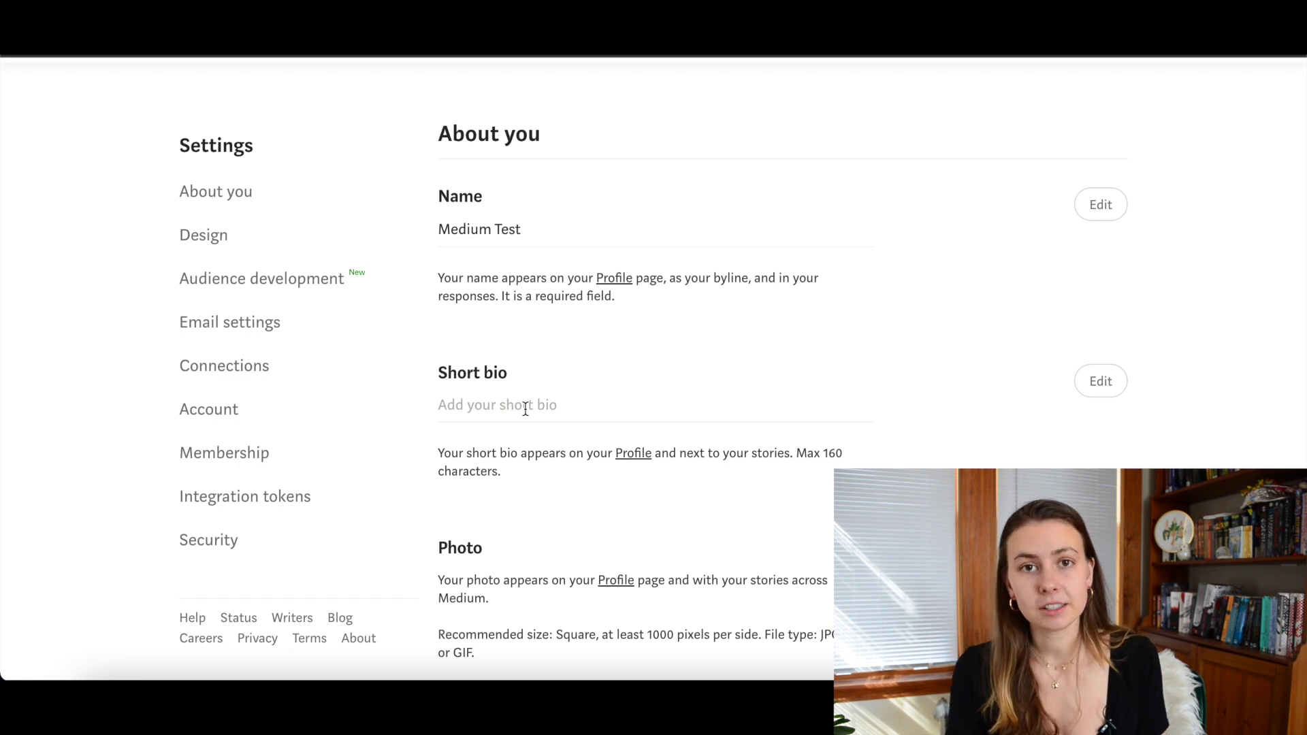
click(1102, 430)
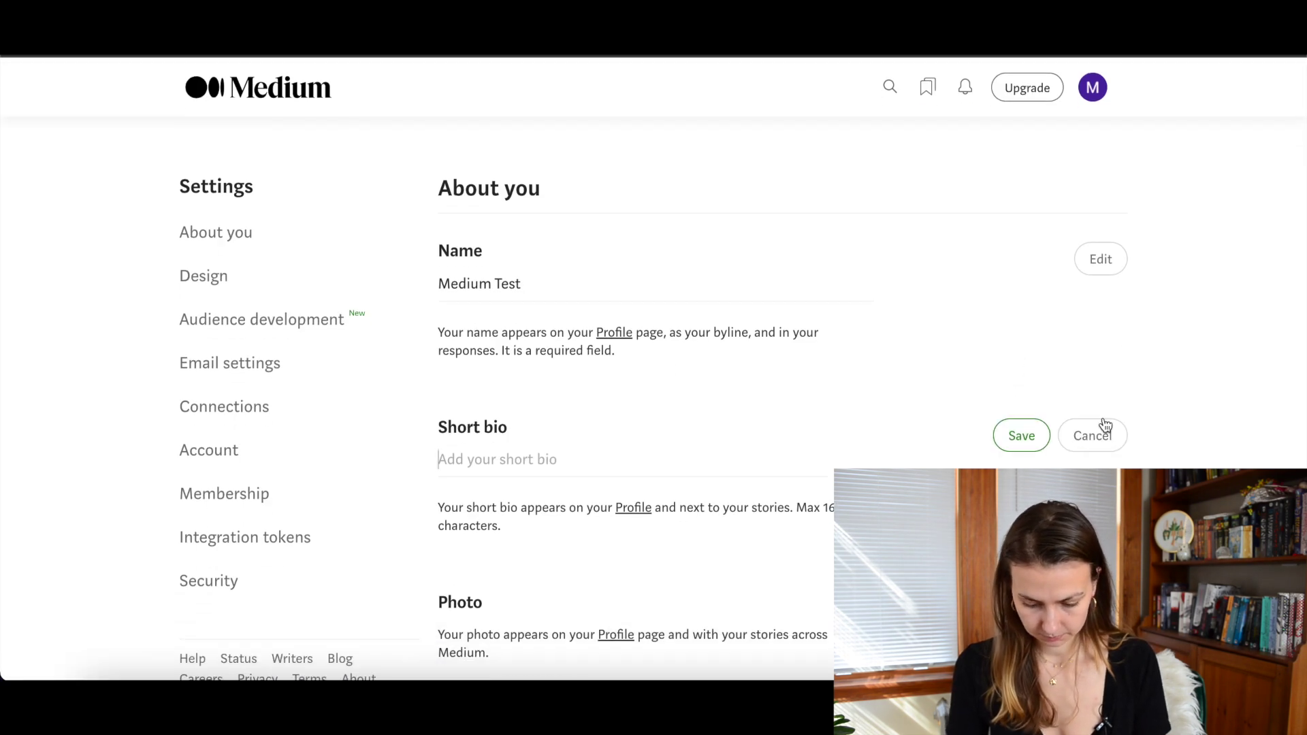
text(I like writing about books, cats, and tea.)
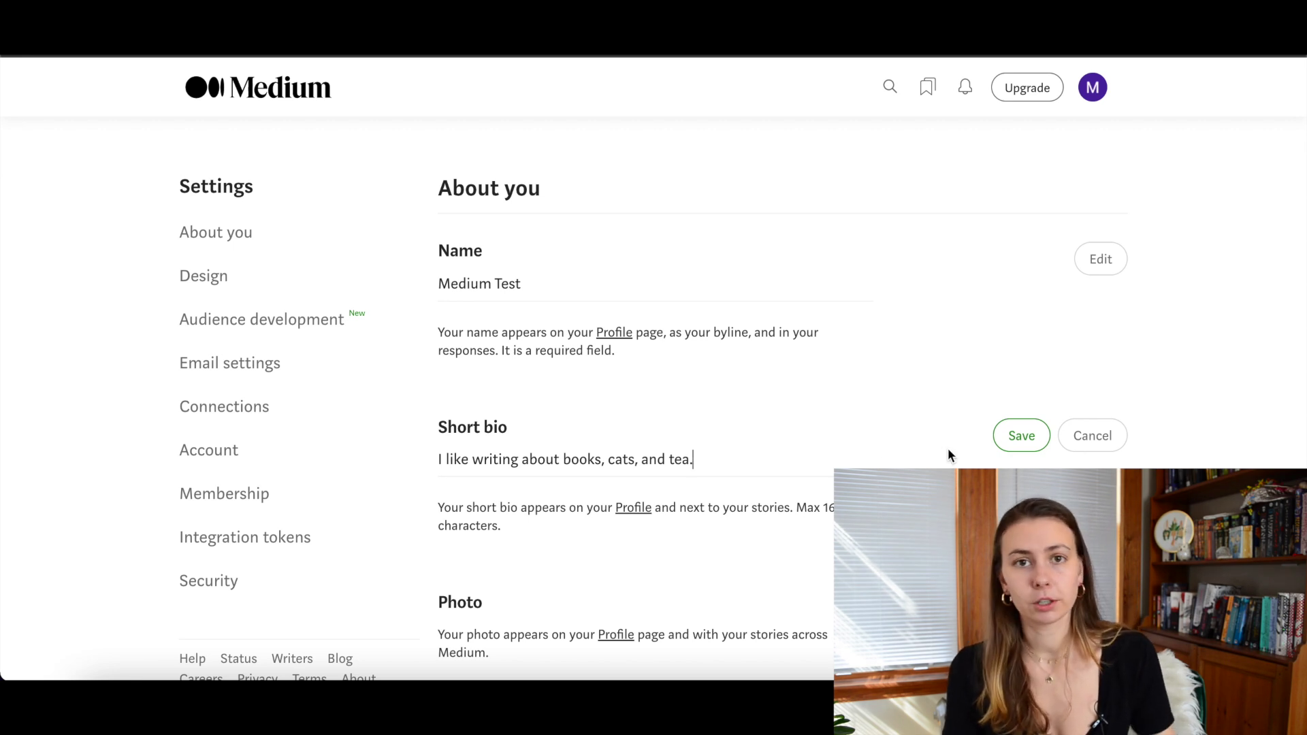
click(1042, 438)
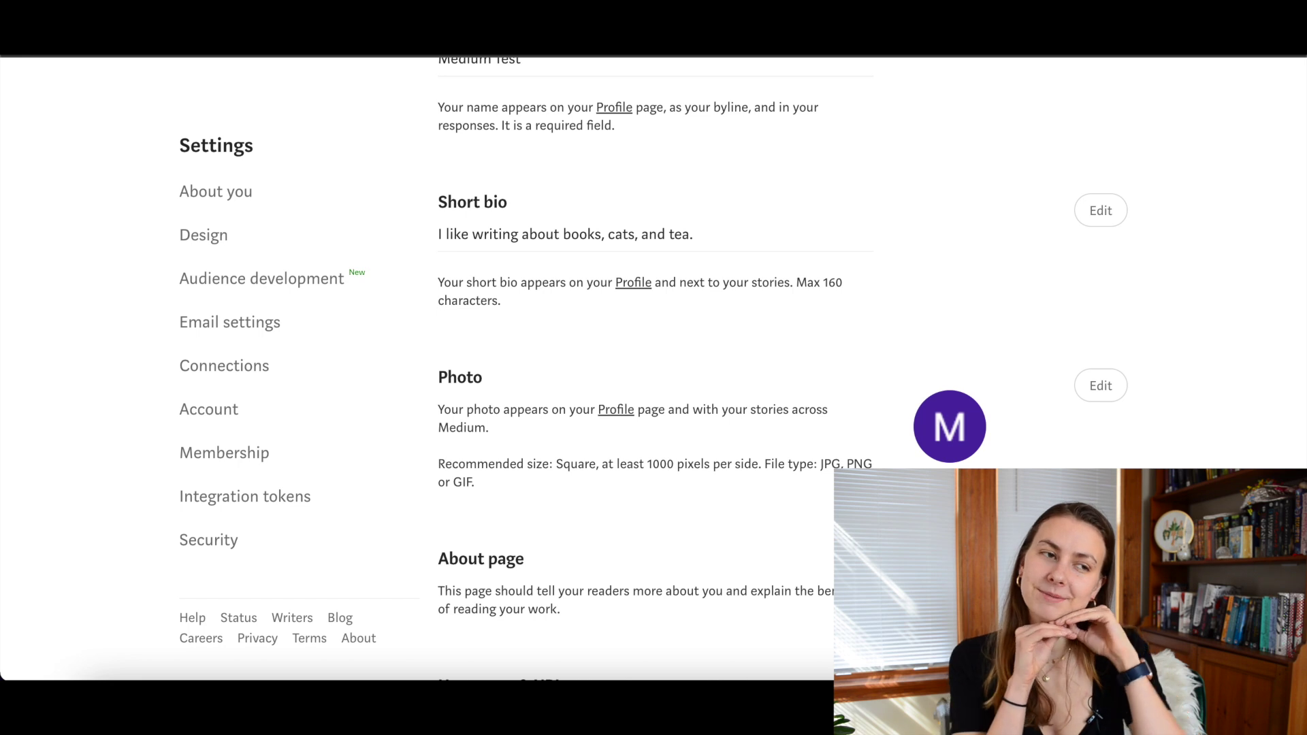
Change the profile username to test_test_test_ and confirm the change.
scroll(887, 263, down, 4)
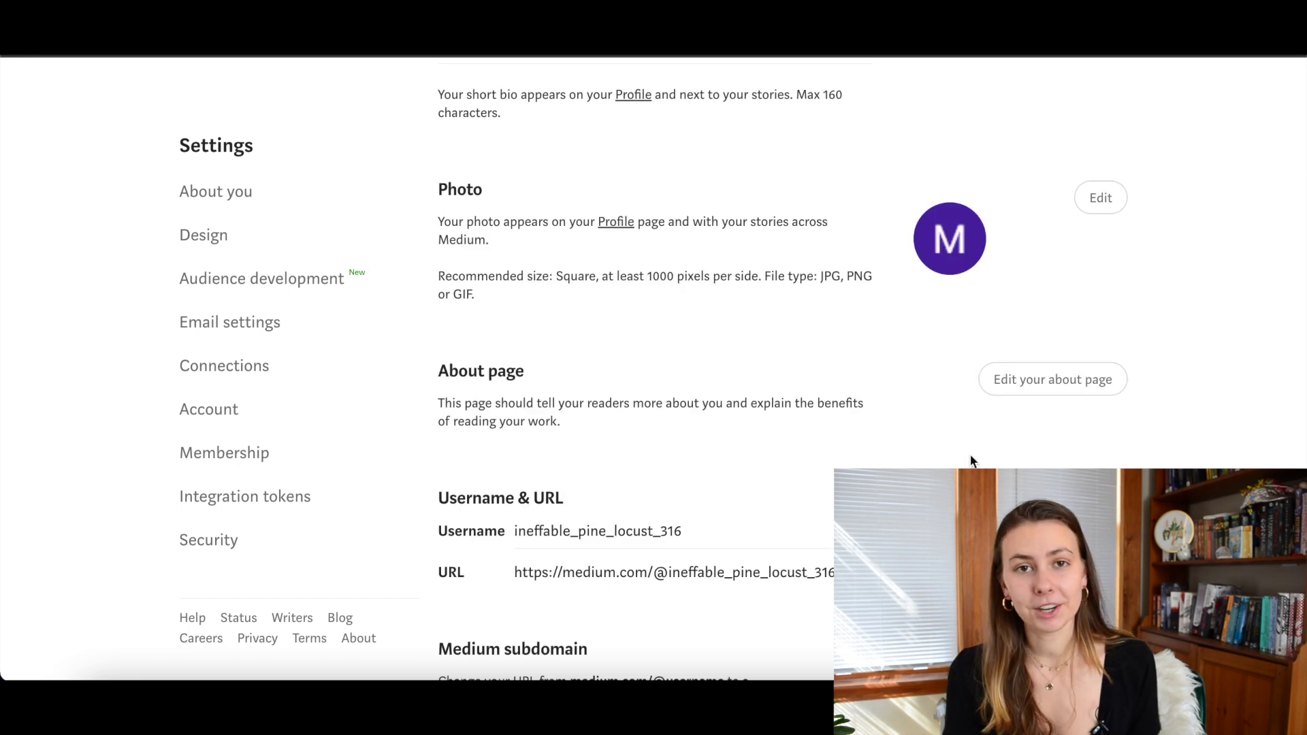
scroll(834, 399, down, 3)
scroll(834, 399, up, 1)
double_click(892, 274)
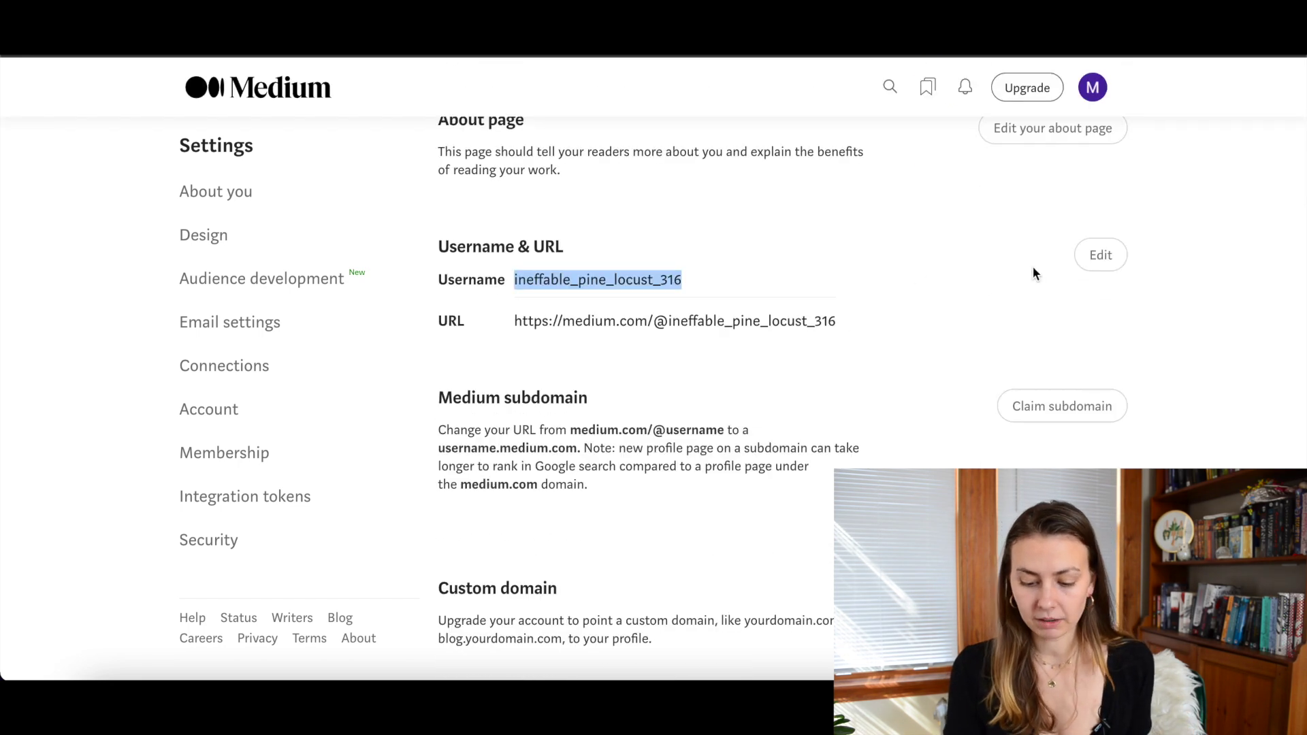
click(1093, 267)
double_click(808, 269)
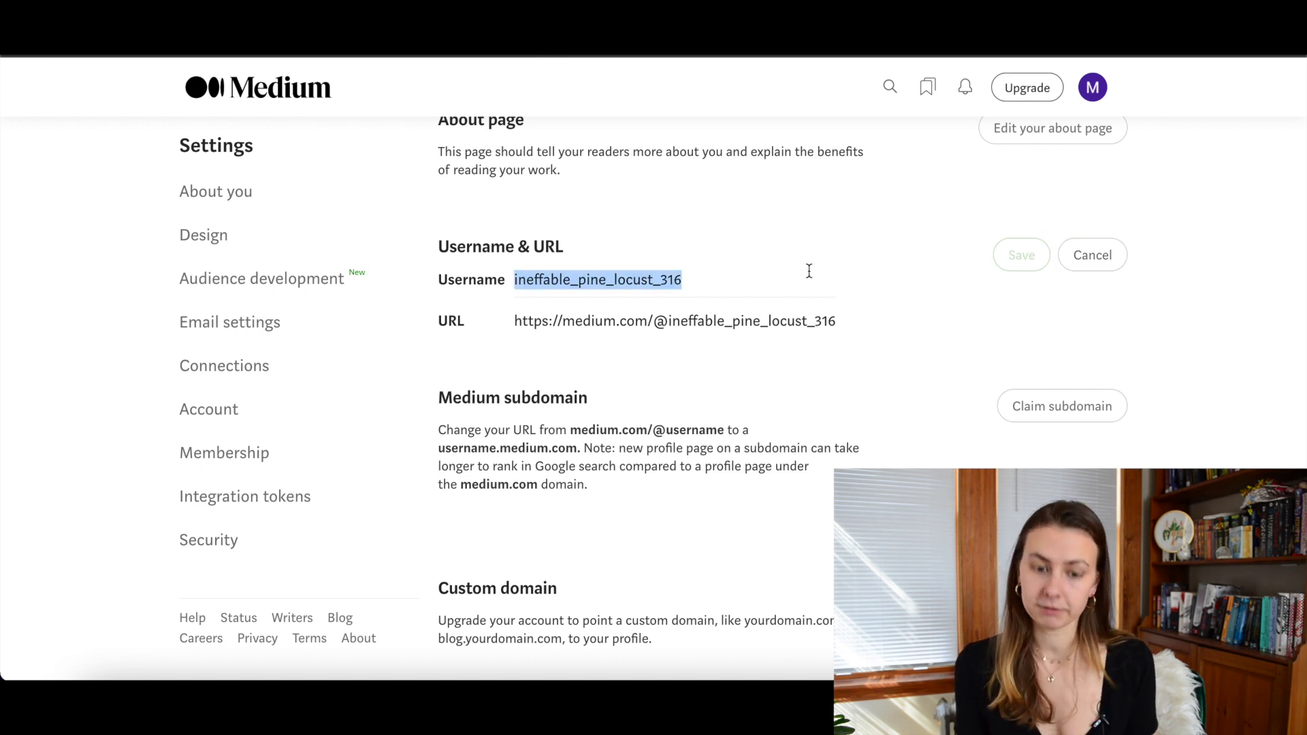
text(test_test_test_)
click(1022, 266)
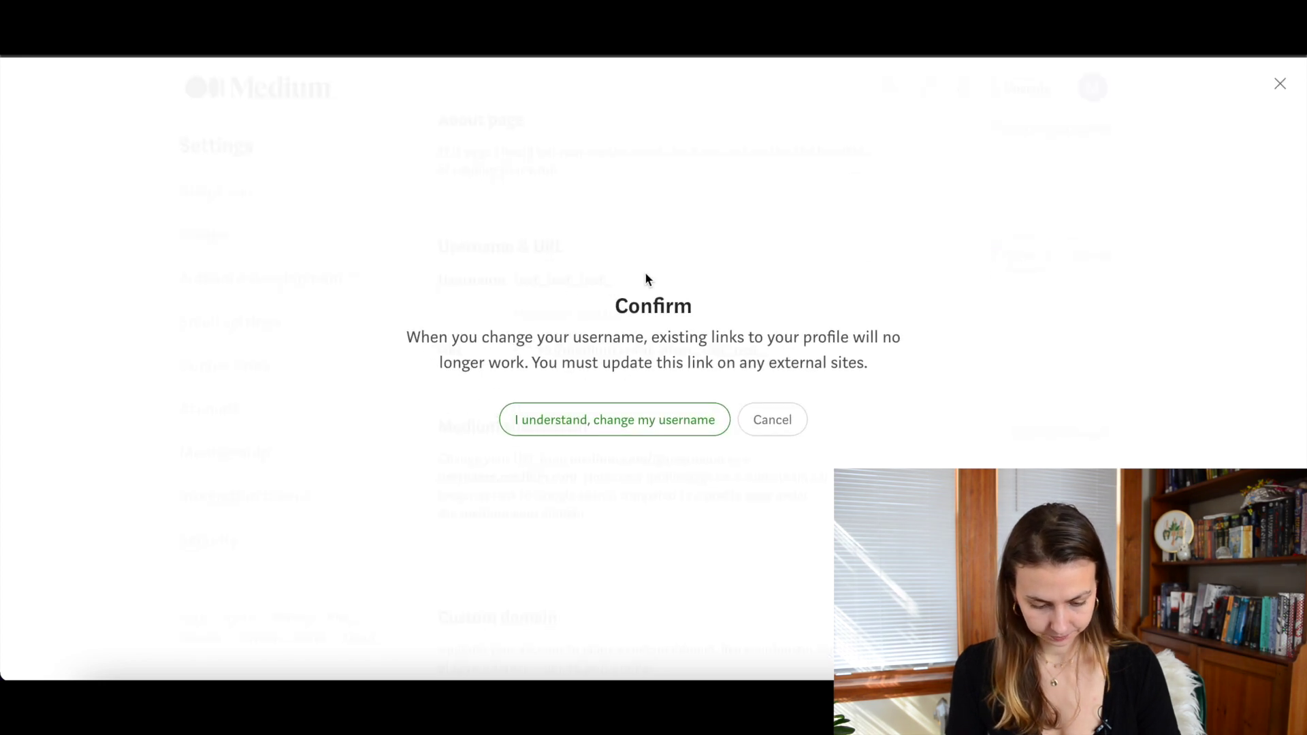
click(670, 422)
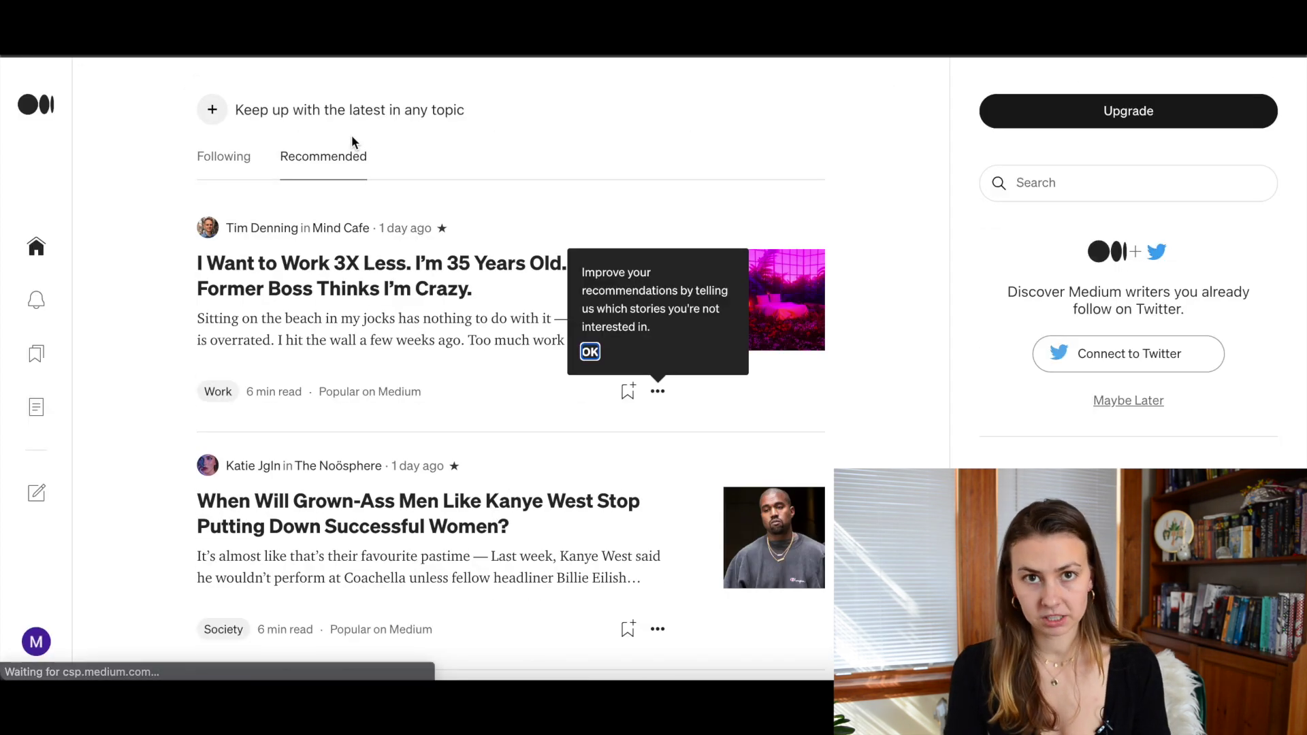
Open the interests customization page and follow the recommended Technology topic.
click(216, 110)
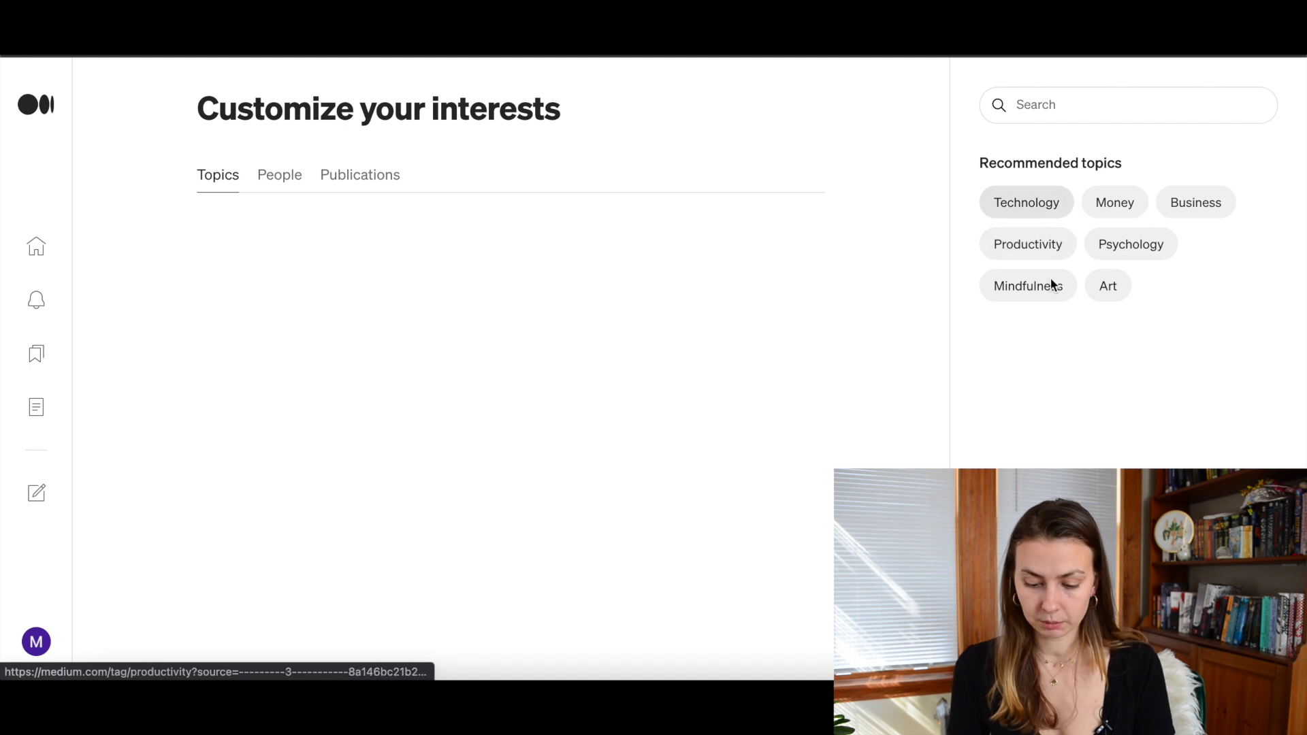
click(1046, 206)
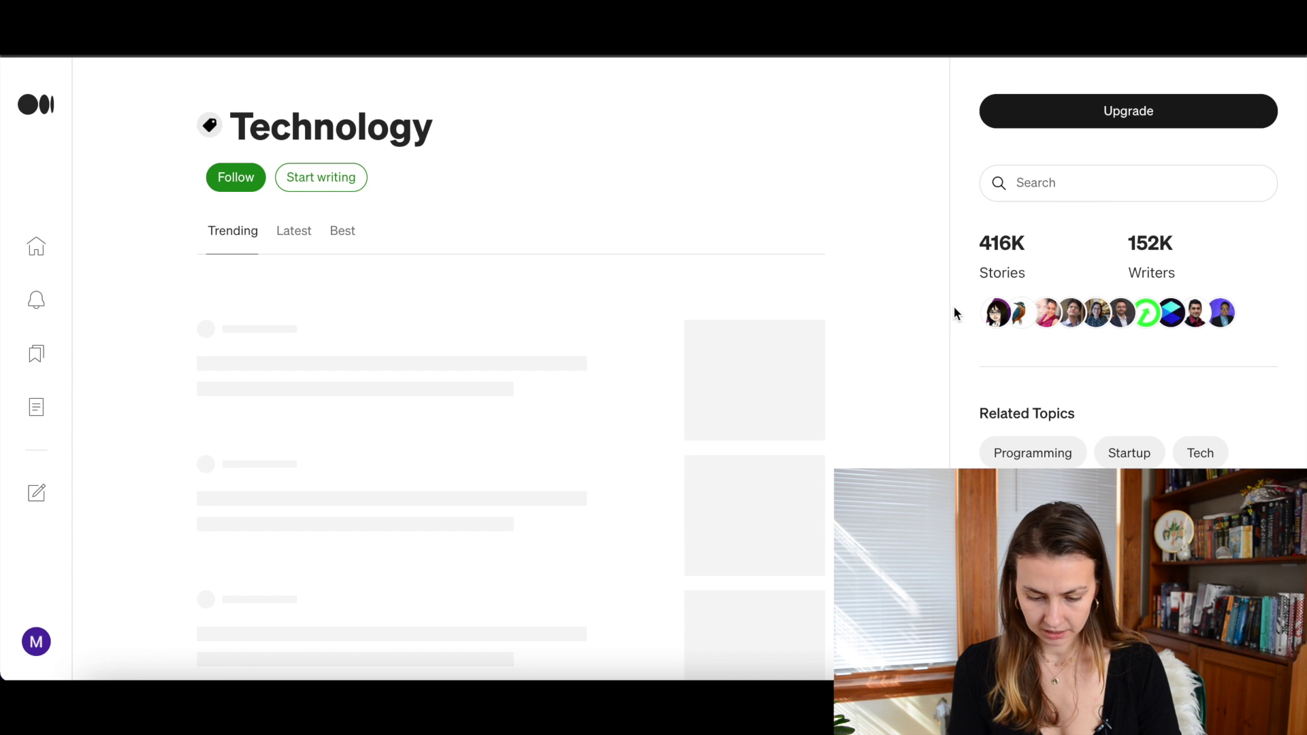
click(239, 171)
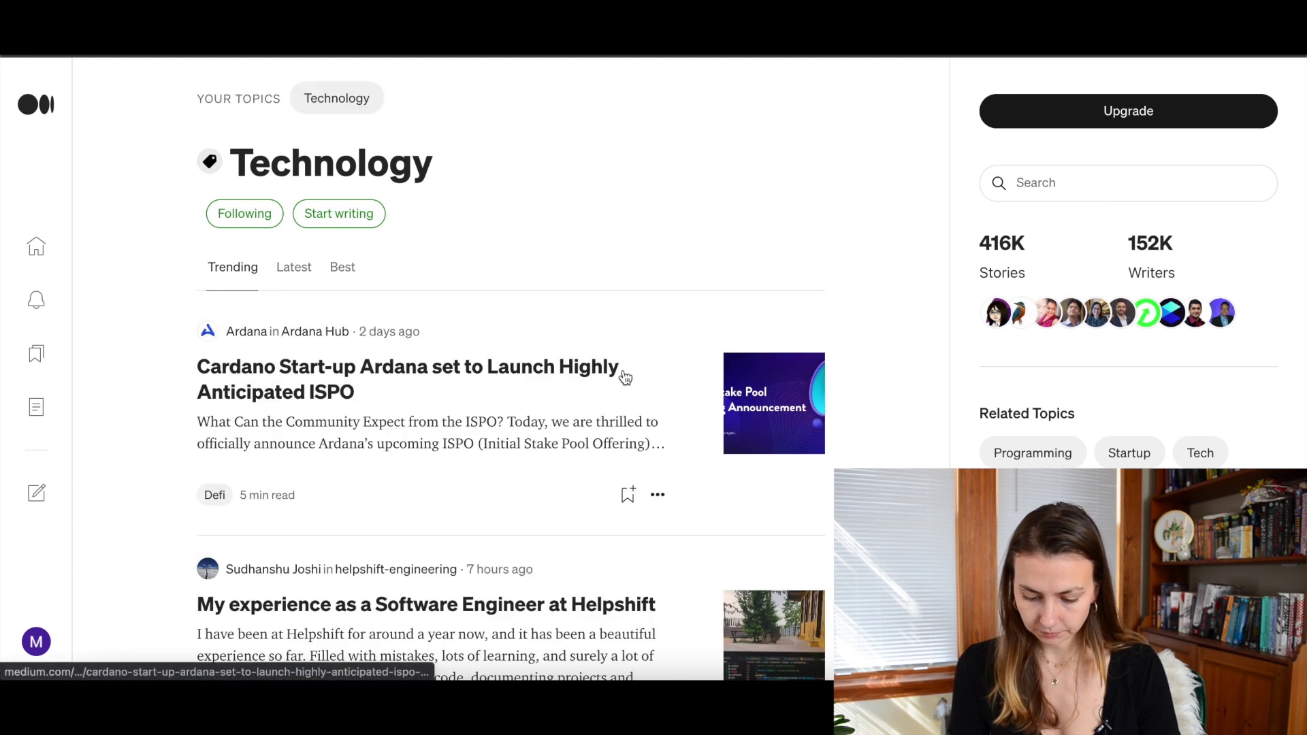
scroll(905, 434, down, 1)
scroll(1044, 204, up, 1)
Search for "cats" and follow the Cats topic.
click(1044, 183)
text(cats)
key(Return)
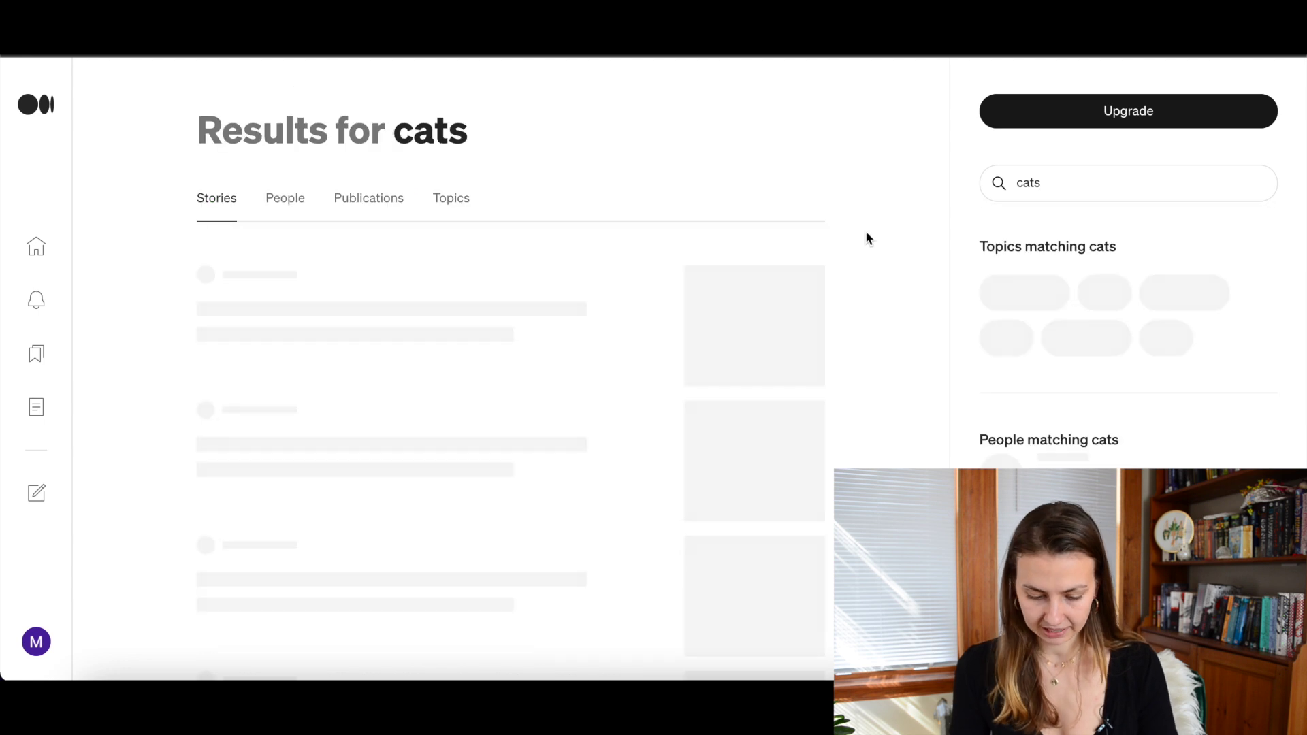
click(1011, 306)
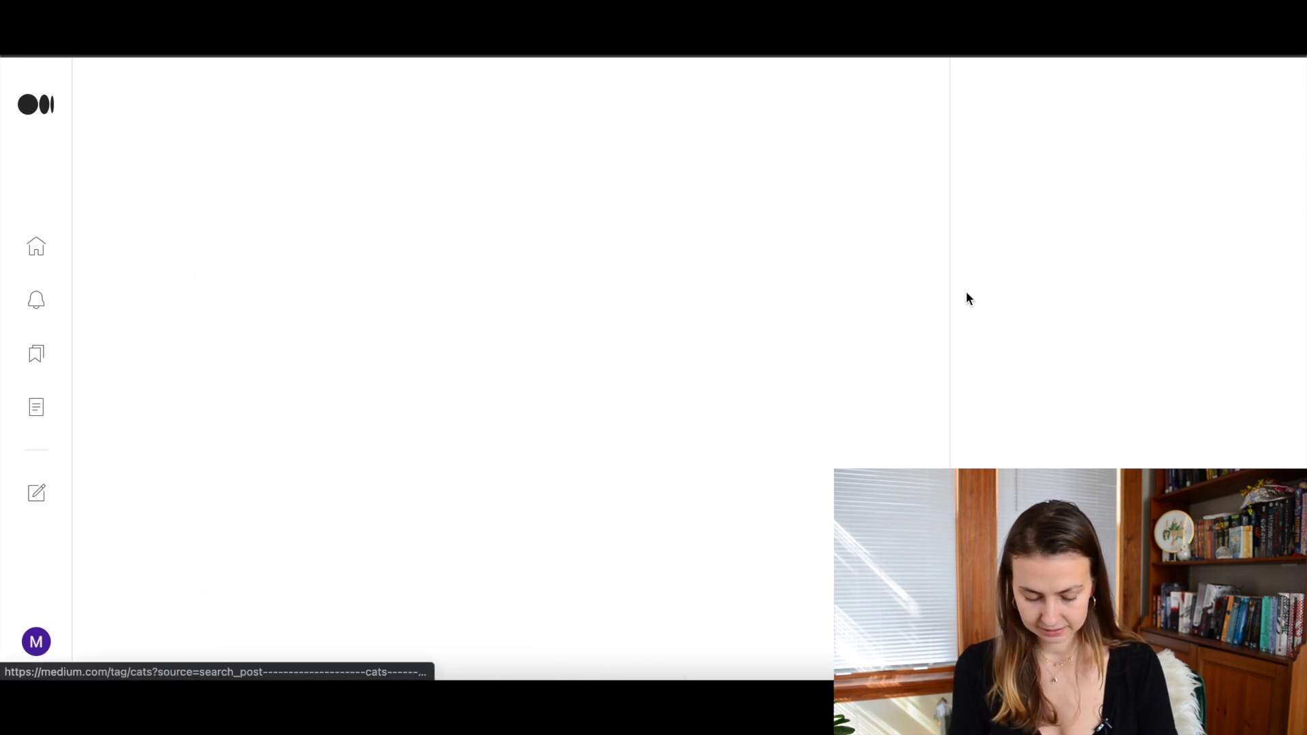
click(242, 217)
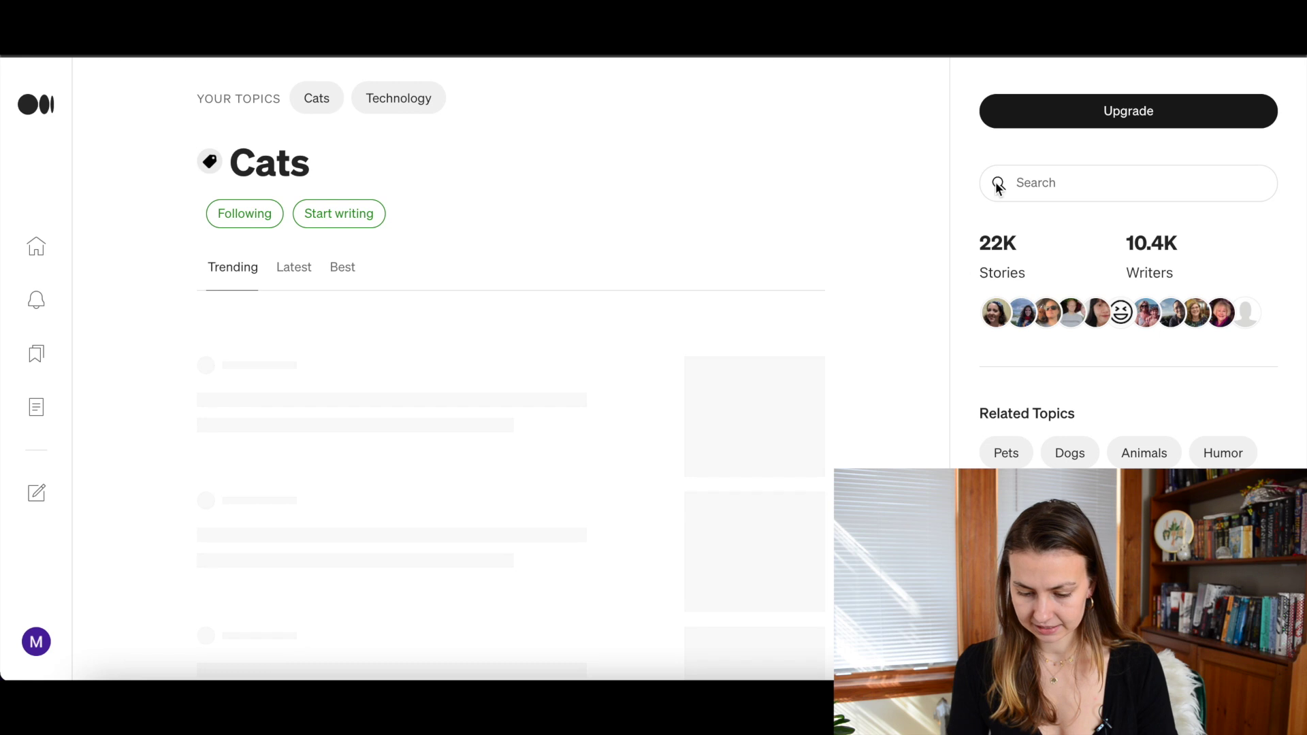
Search for "tea" and follow the Tea topic.
click(1035, 189)
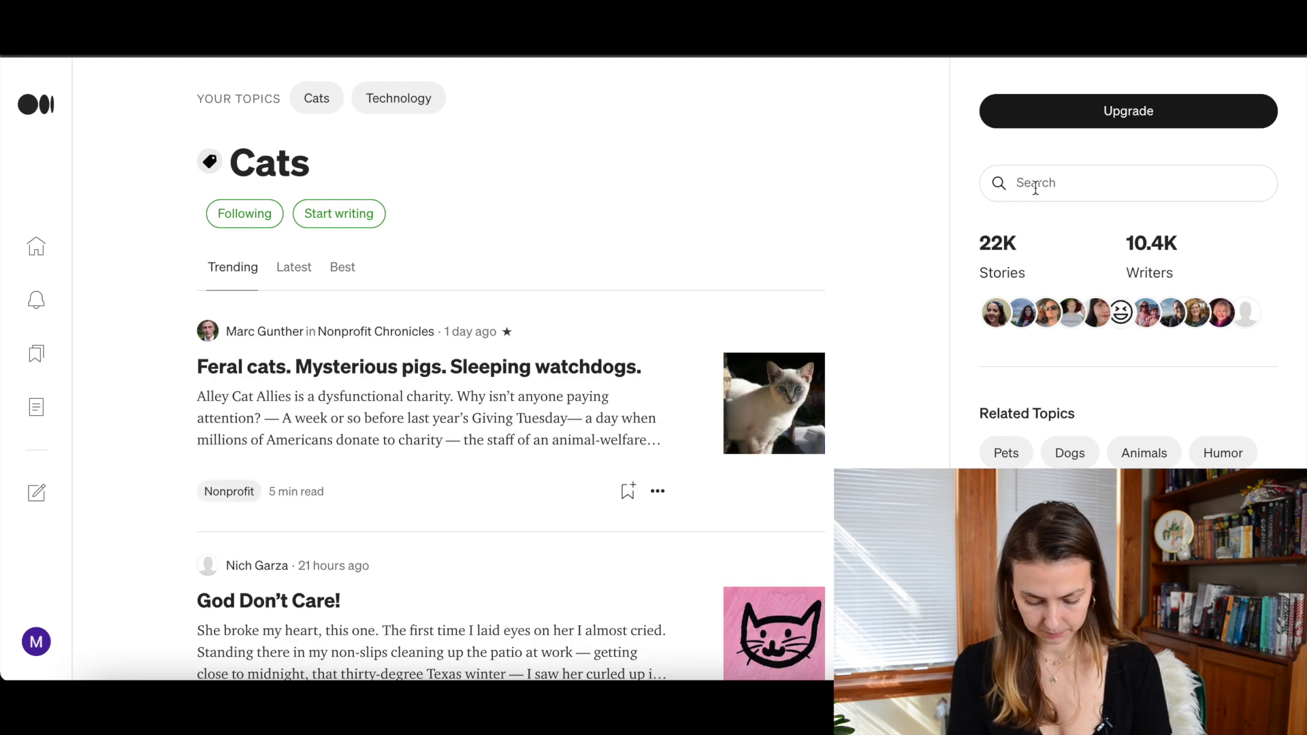
text(tea)
key(Return)
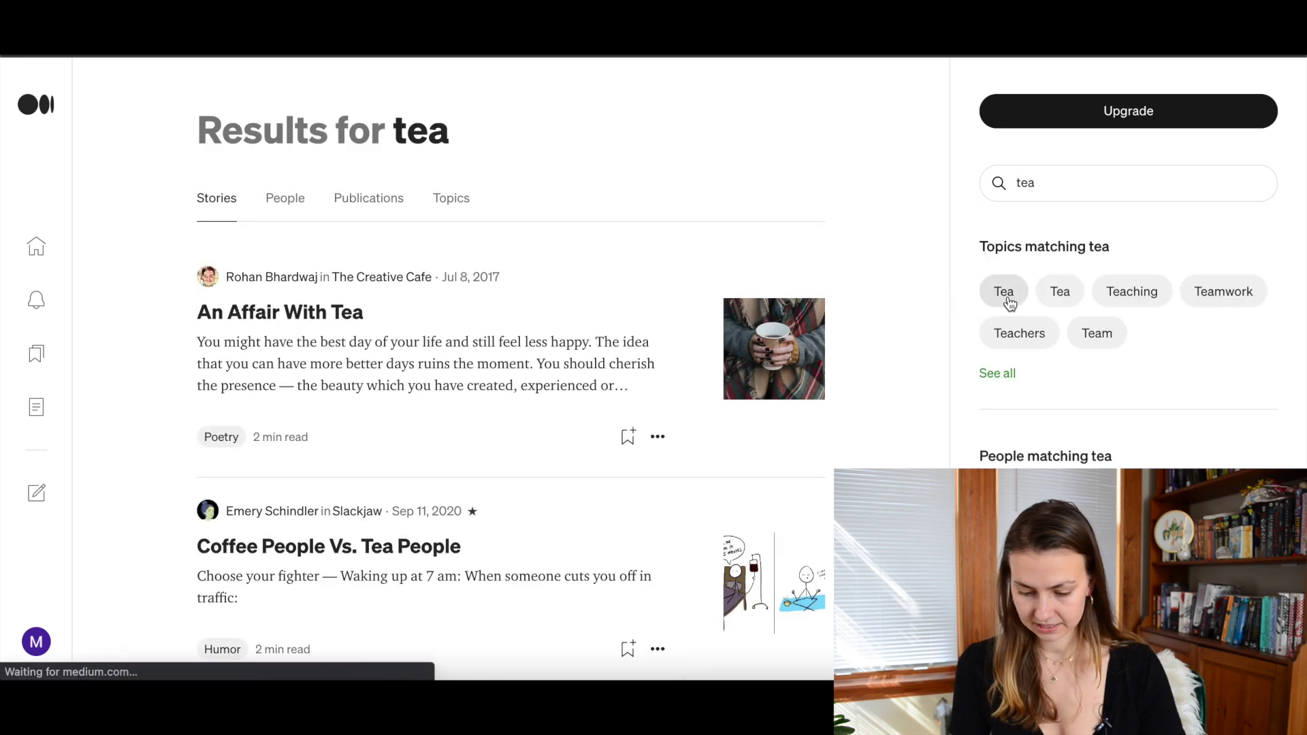
click(1009, 303)
click(242, 216)
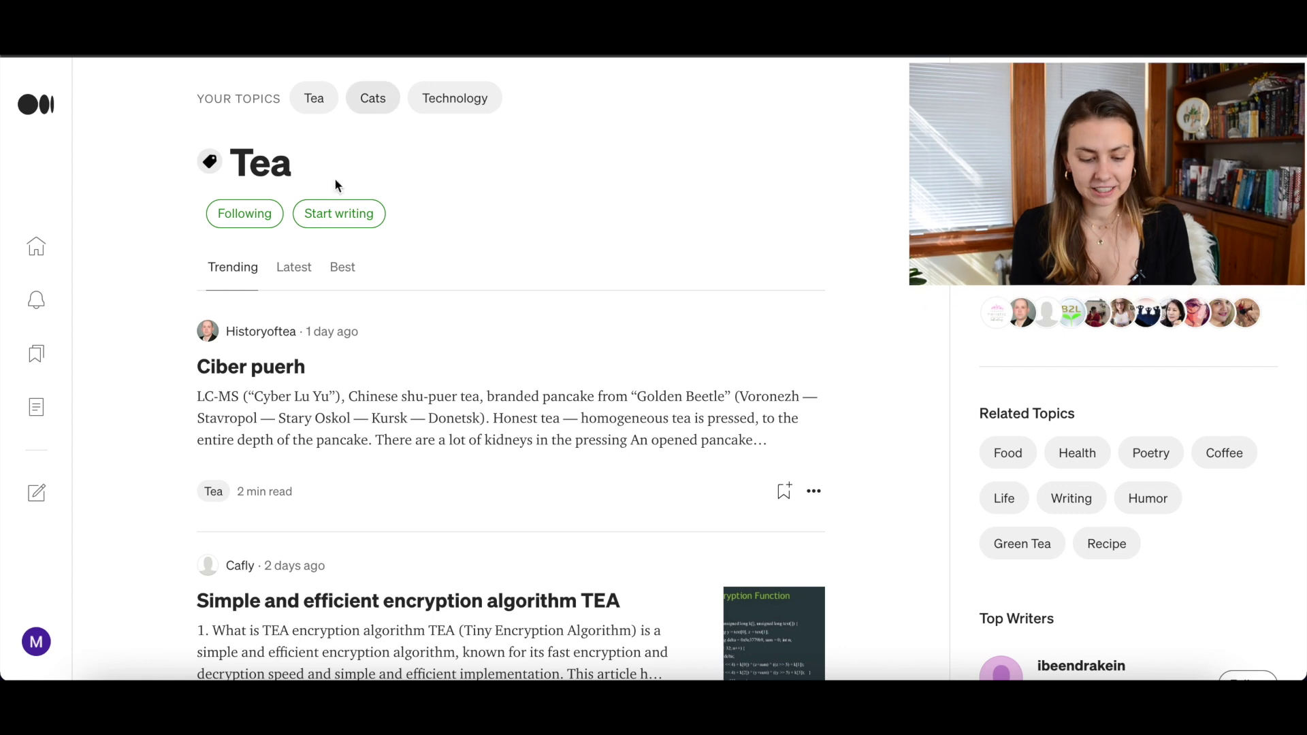
Start a new story from the Tea topic and title it "Ten Teas to Try Before Thirty".
click(342, 216)
click(420, 176)
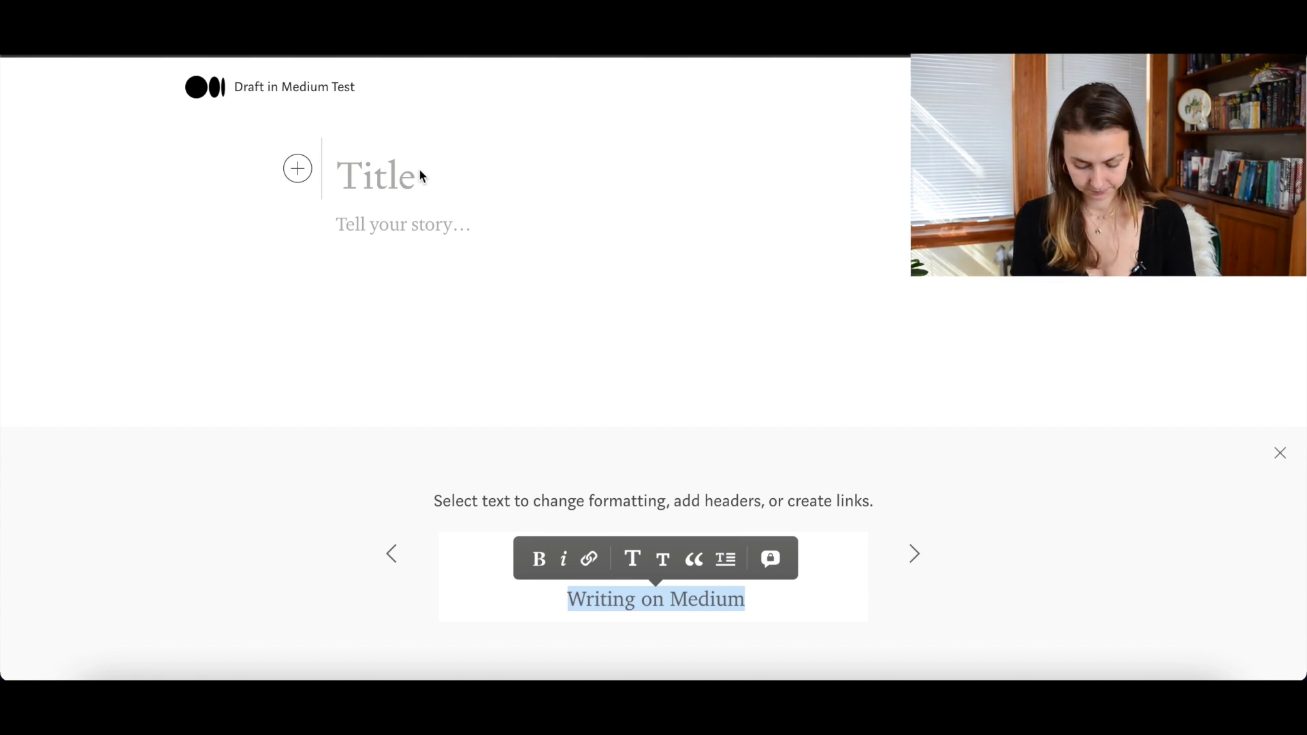
text(Ten Teas to Try Before Thrity)
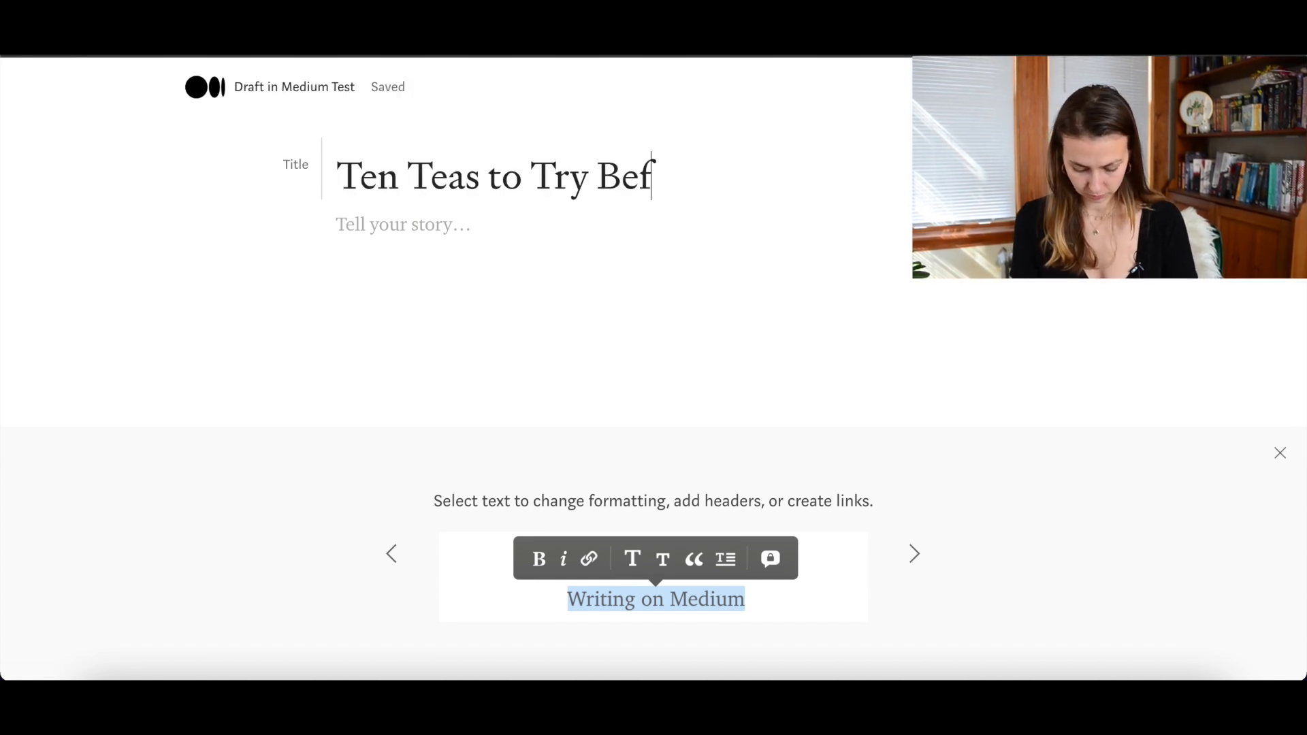
key(BackSpace)
key(BackSpace)
key(BackSpace)
key(BackSpace)
text(irty)
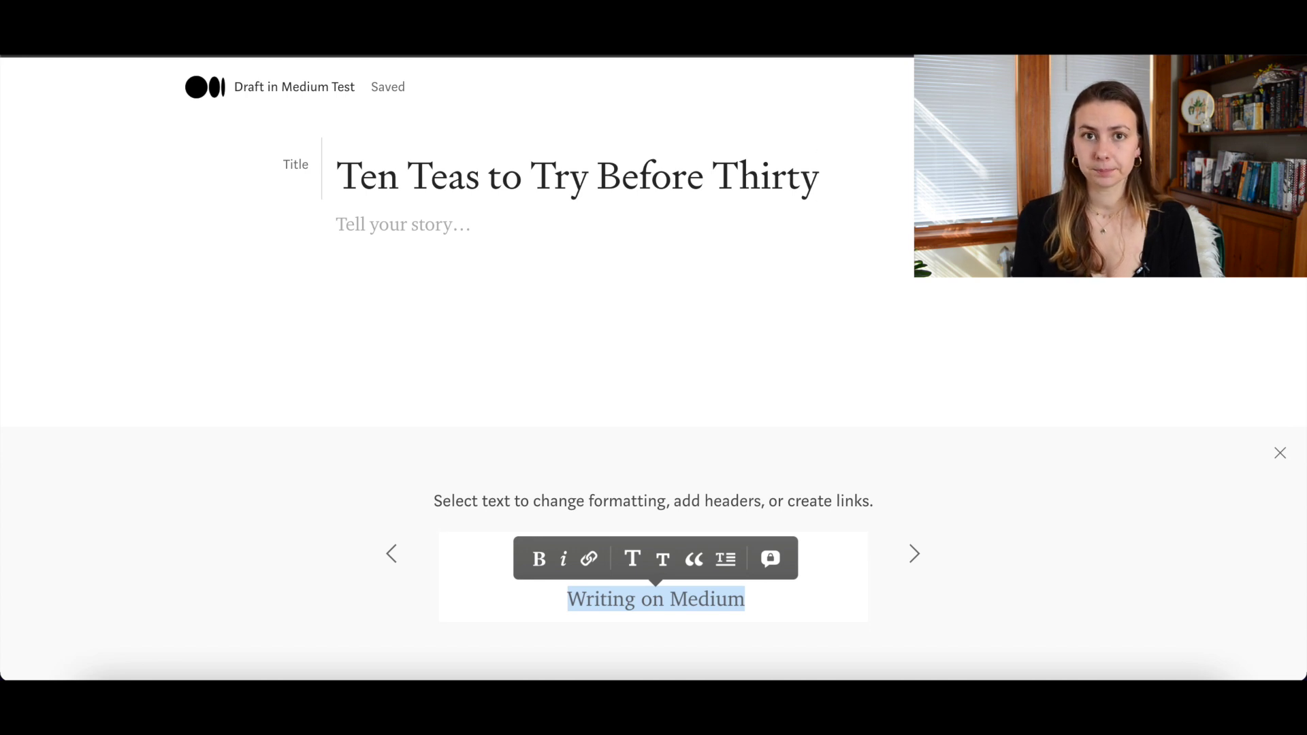
Write "Example text here." as the story's body and add "Point 1" below it as a large heading.
click(567, 236)
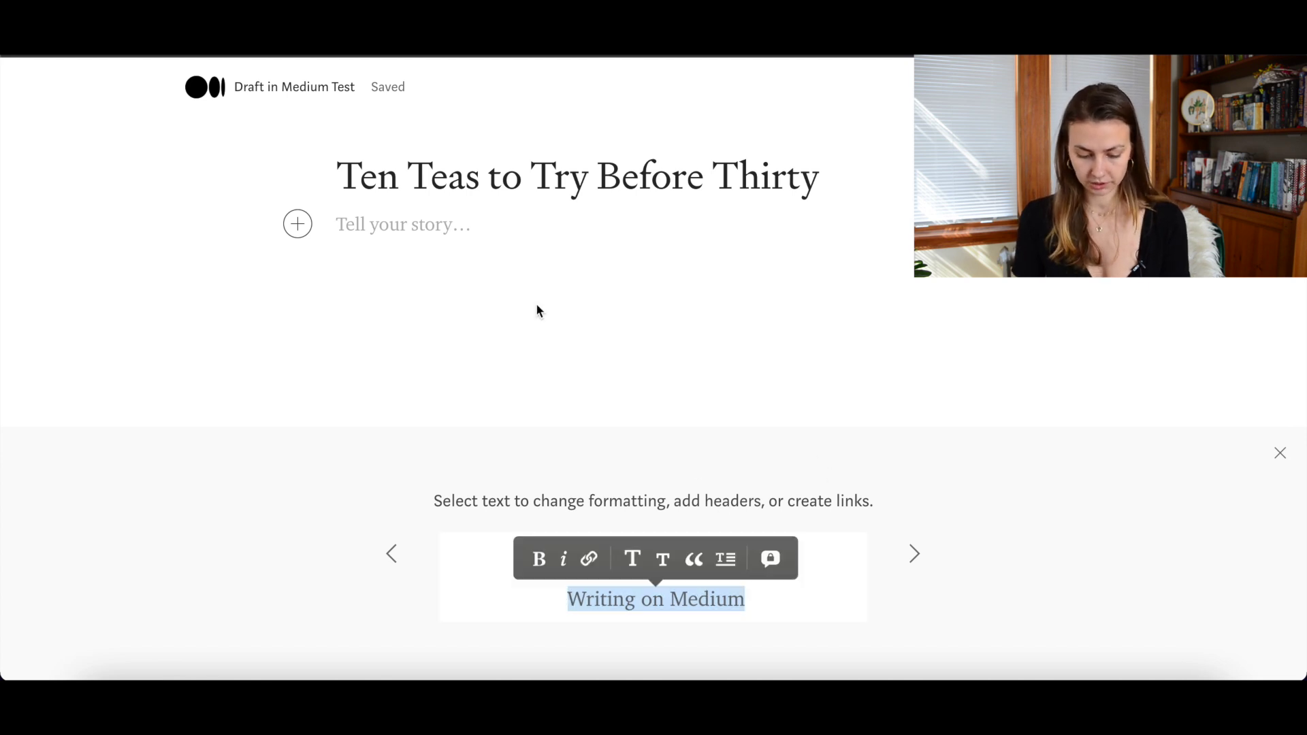
text(Example text here. Point 1)
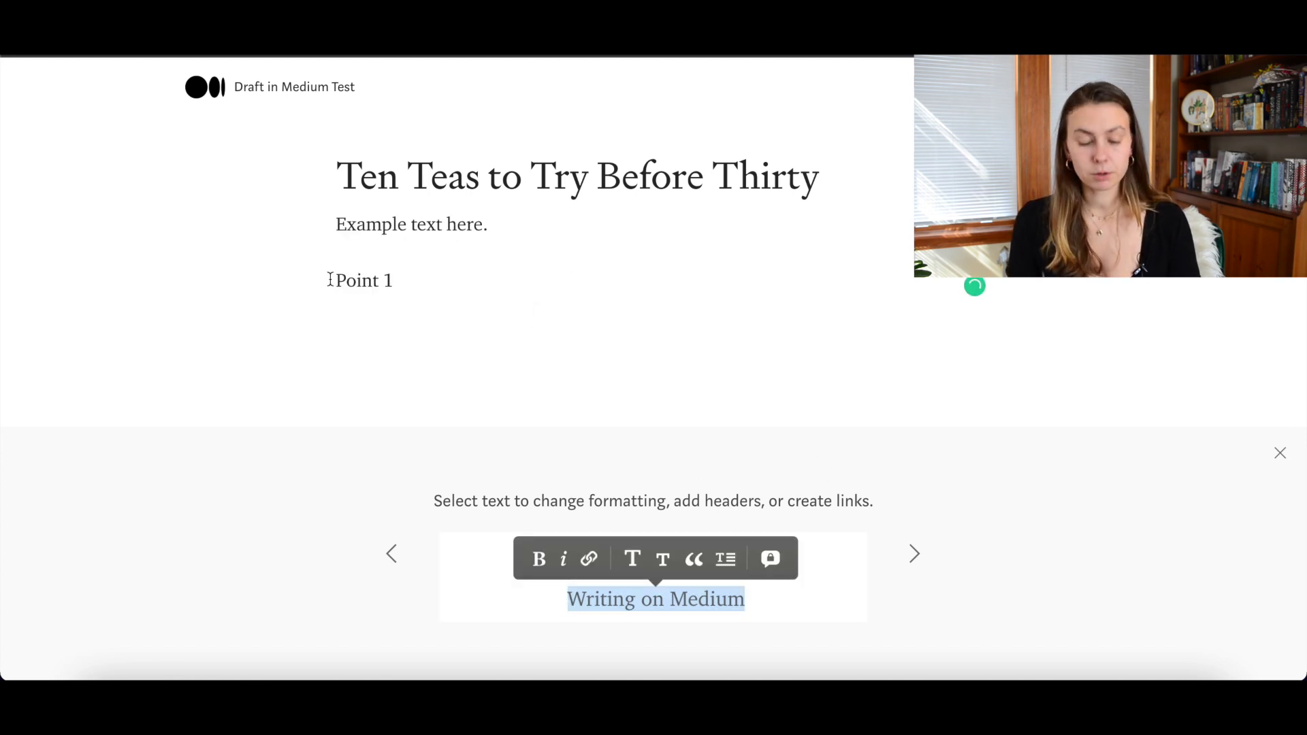
drag(329, 279, 422, 286)
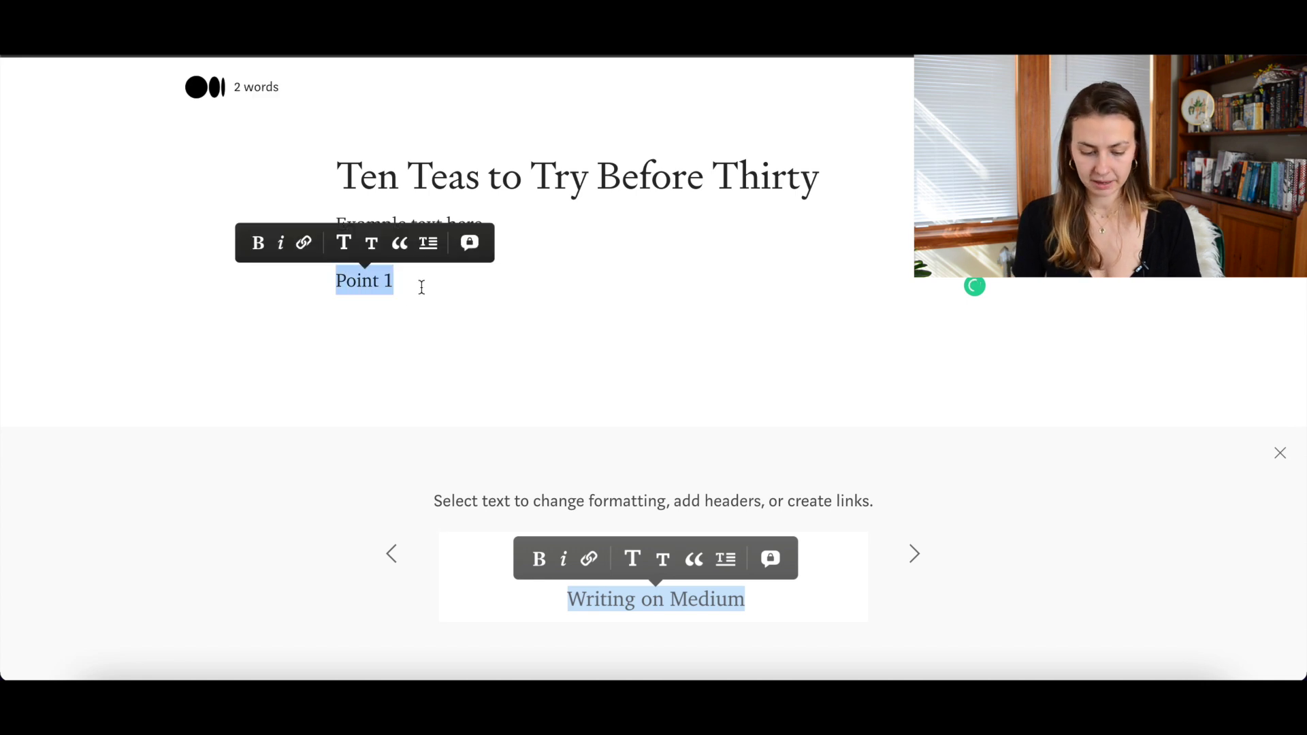
click(350, 245)
click(392, 265)
click(449, 281)
Add the line "pull quote" below the Point 1 heading and try the block quote and pull quote styles on it.
key(Return)
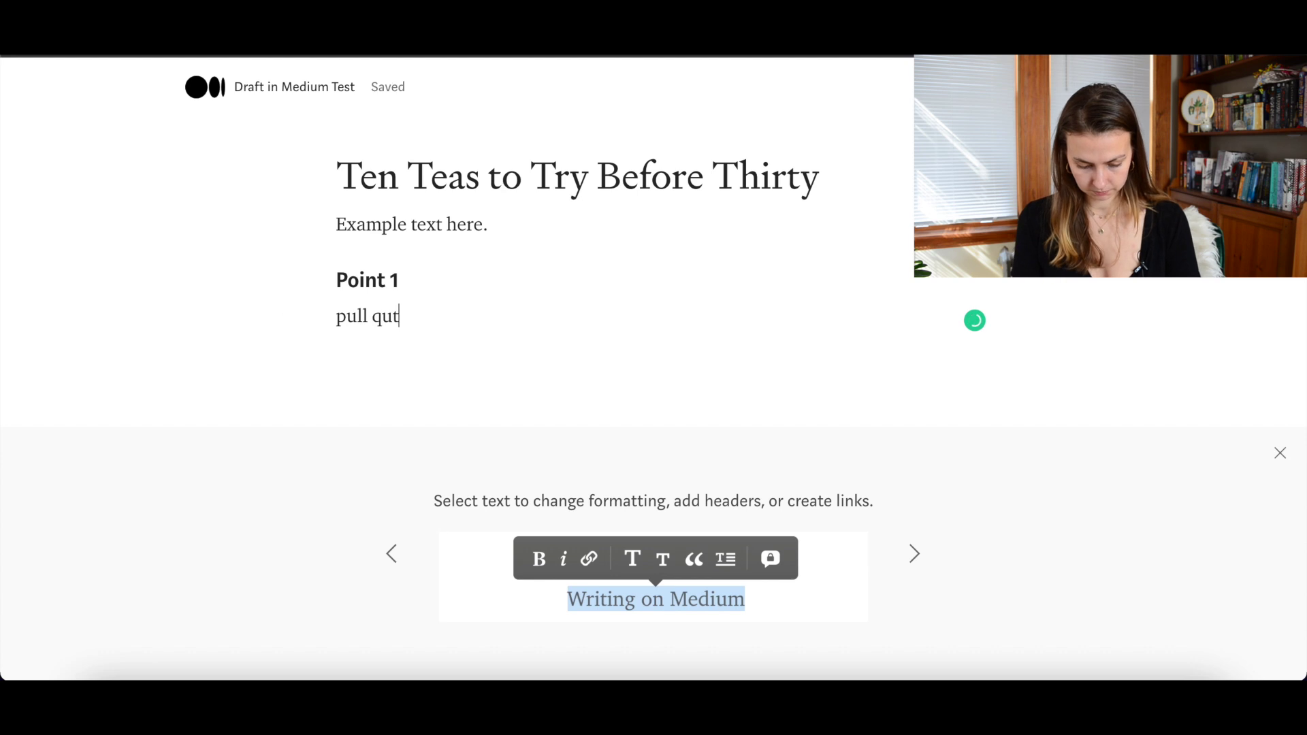
double_click(392, 315)
click(443, 280)
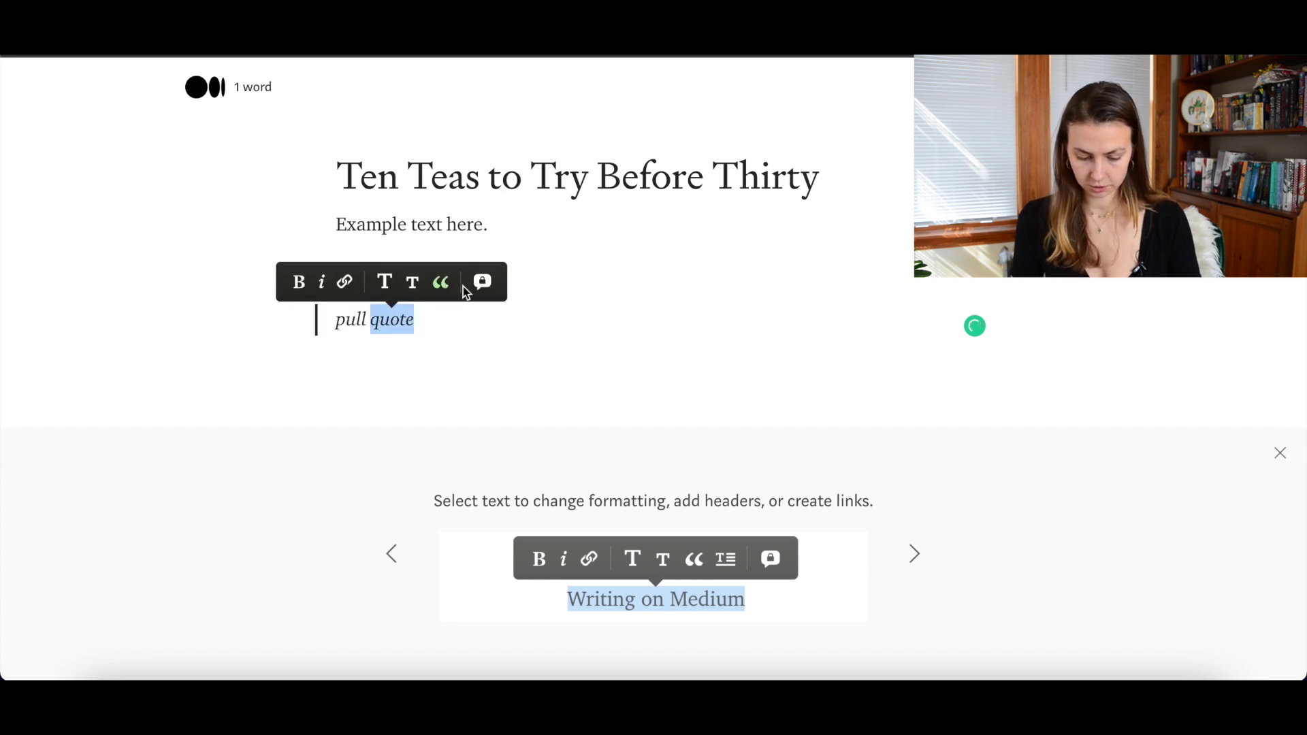
click(444, 283)
click(501, 341)
Delete the pull quote text, leaving an empty paragraph below the Point 1 heading.
key(BackSpace)
key(BackSpace)
key(BackSpace)
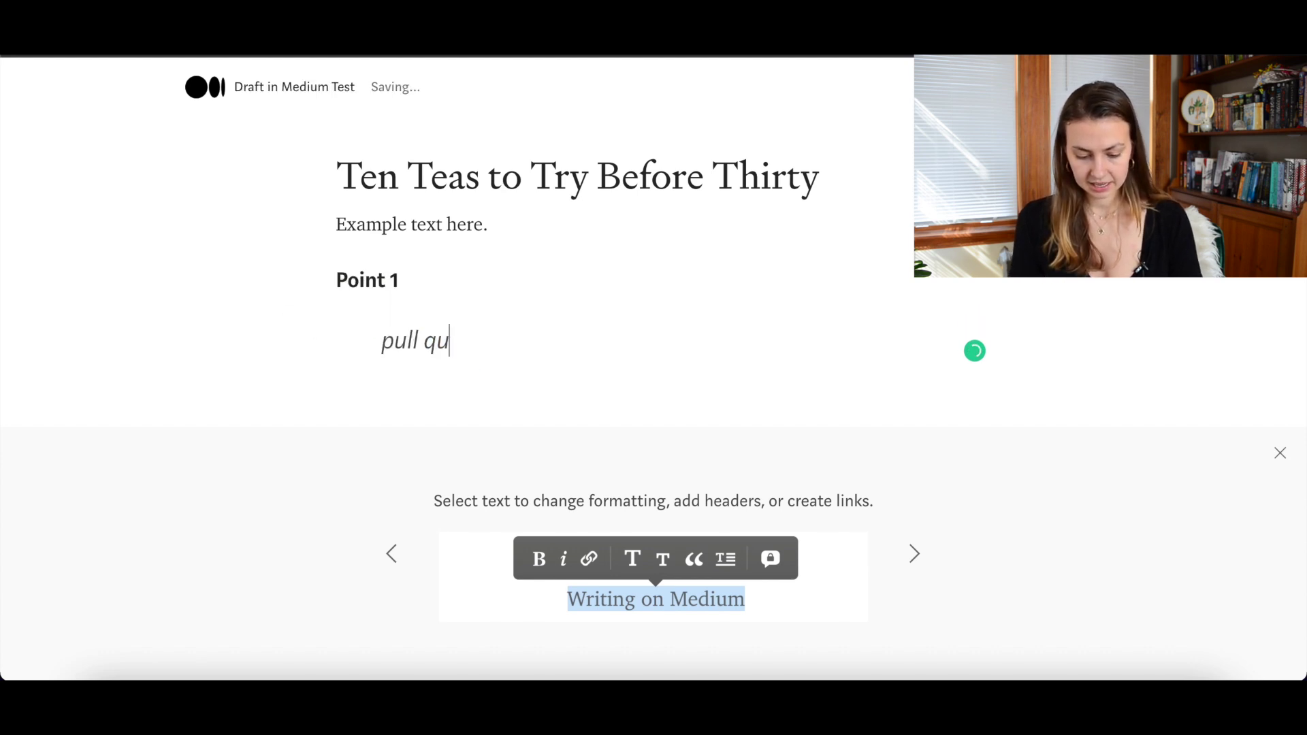
key(BackSpace)
key(BackSpace)
key(Return)
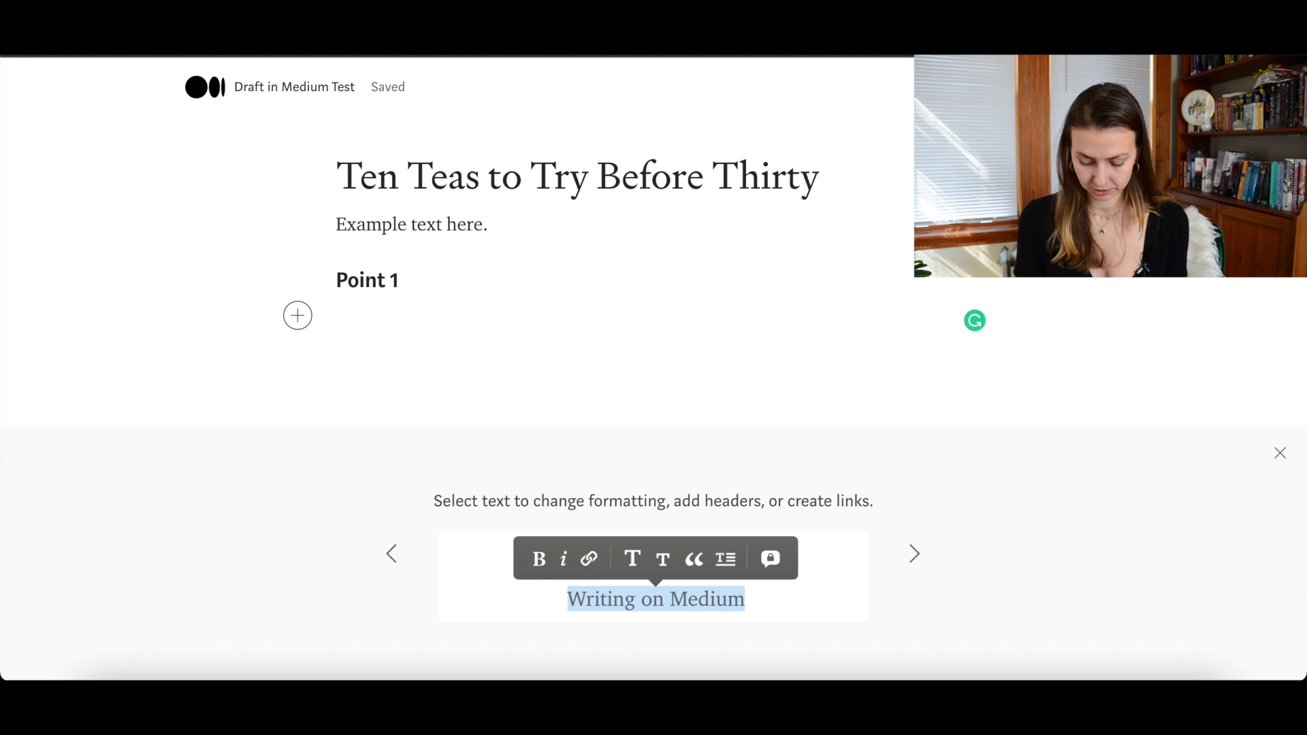
Try a bulleted list with the item "point 1" below the heading, and delete it again.
text(* point 1)
key(Return)
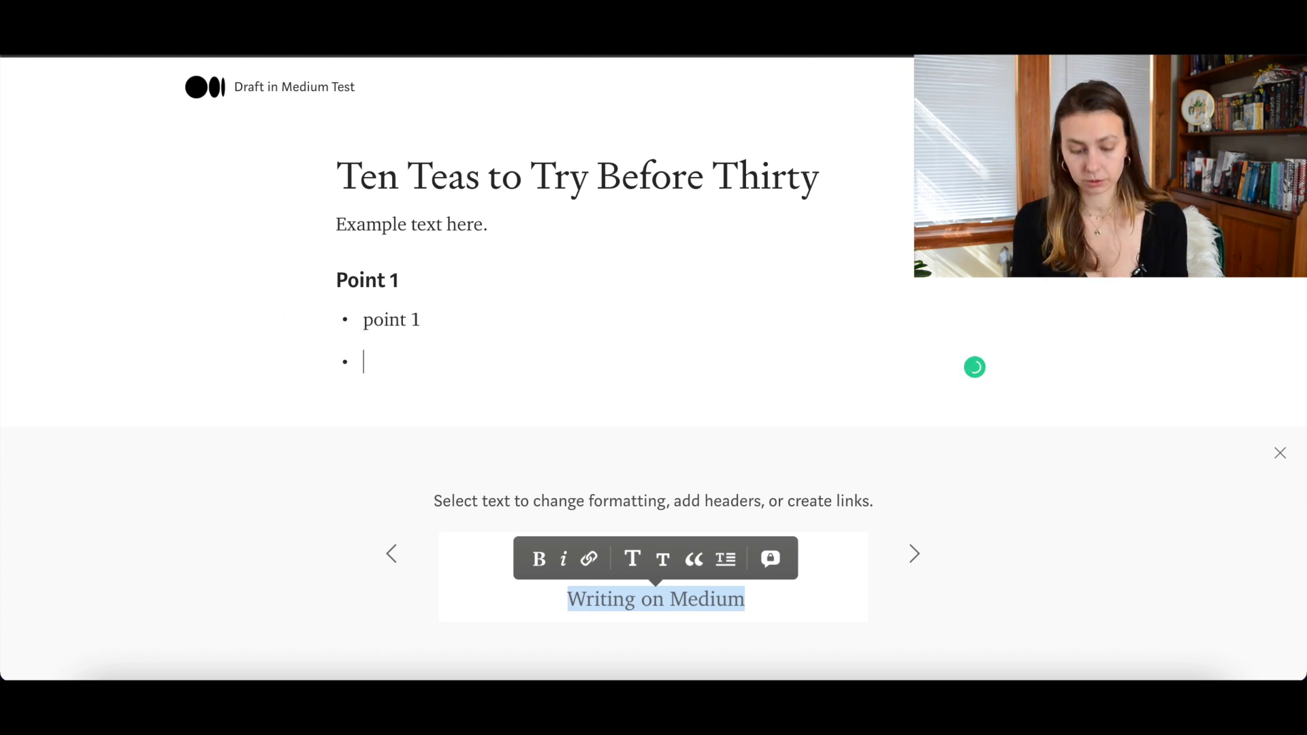
key(Return)
key(BackSpace)
key(BackSpace)
key(BackSpace)
key(BackSpace)
key(BackSpace)
key(BackSpace)
key(BackSpace)
key(BackSpace)
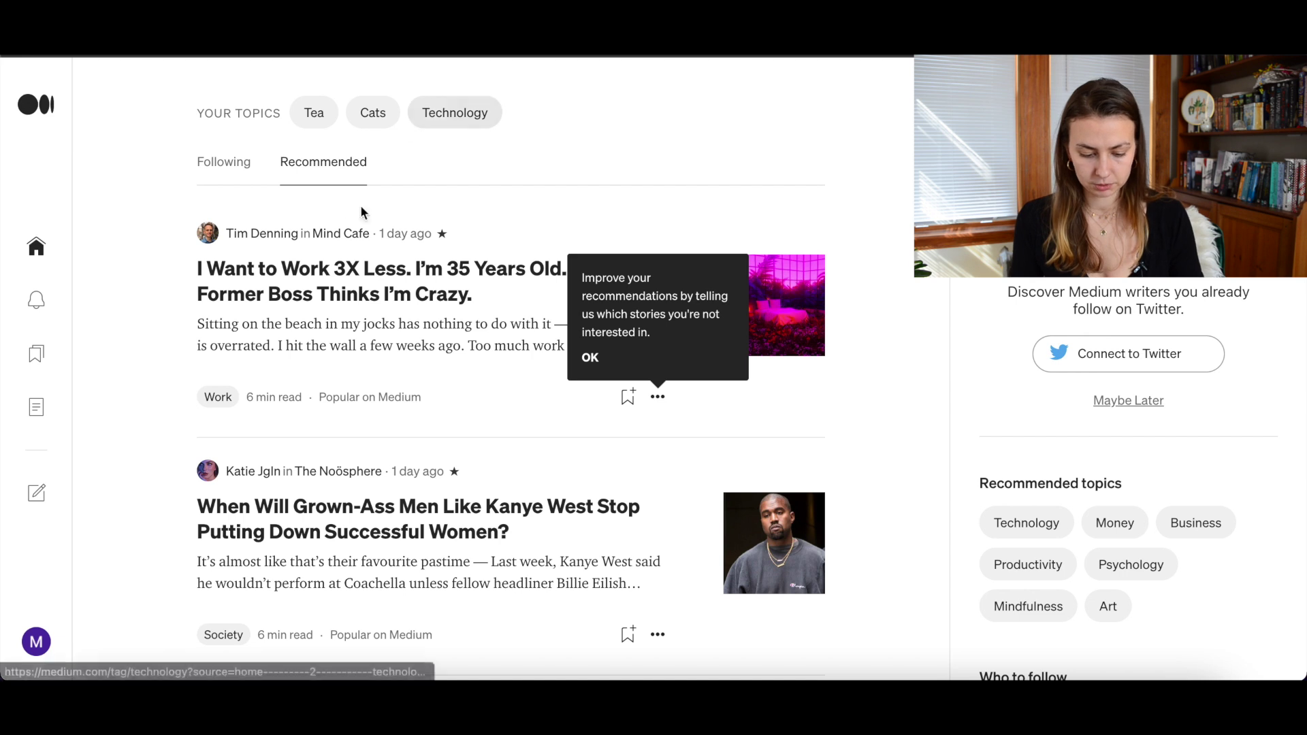
Open the Mind Cafe publication and read its purpose article, highlighting the sentences about sharing ideas.
click(337, 236)
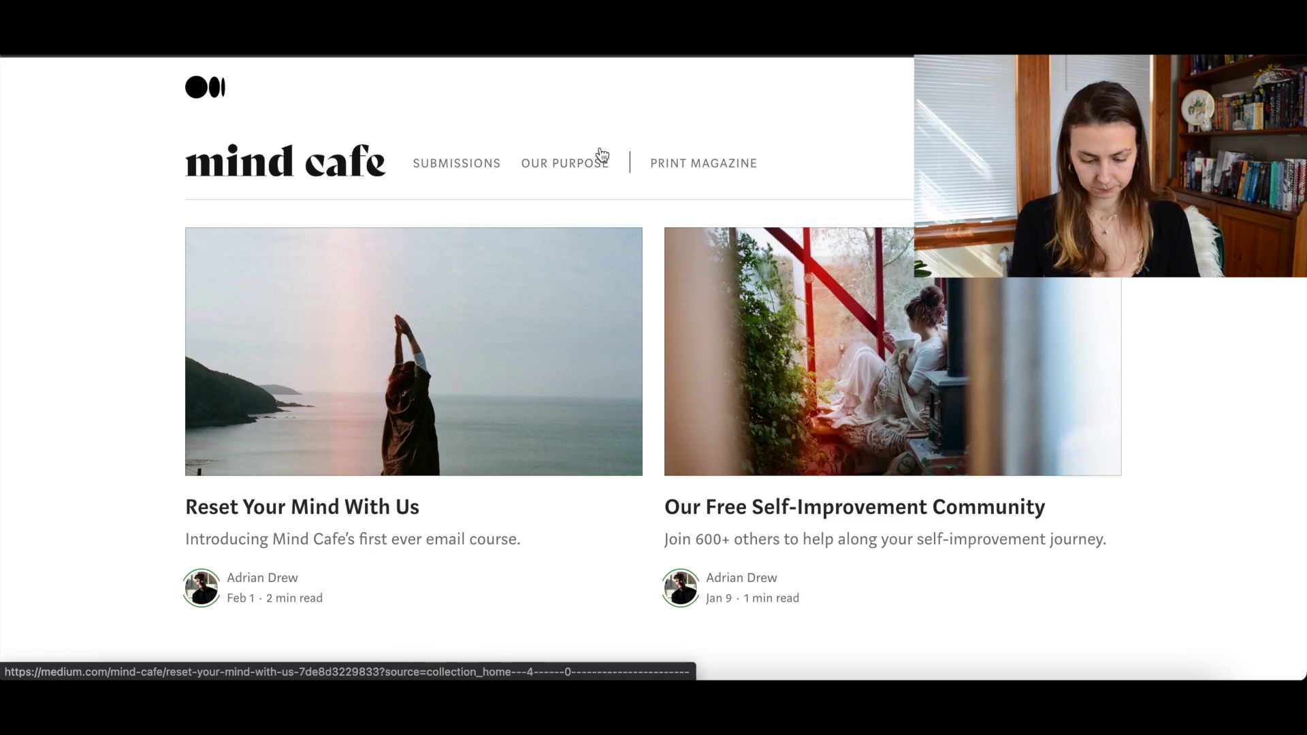
scroll(561, 296, down, 15)
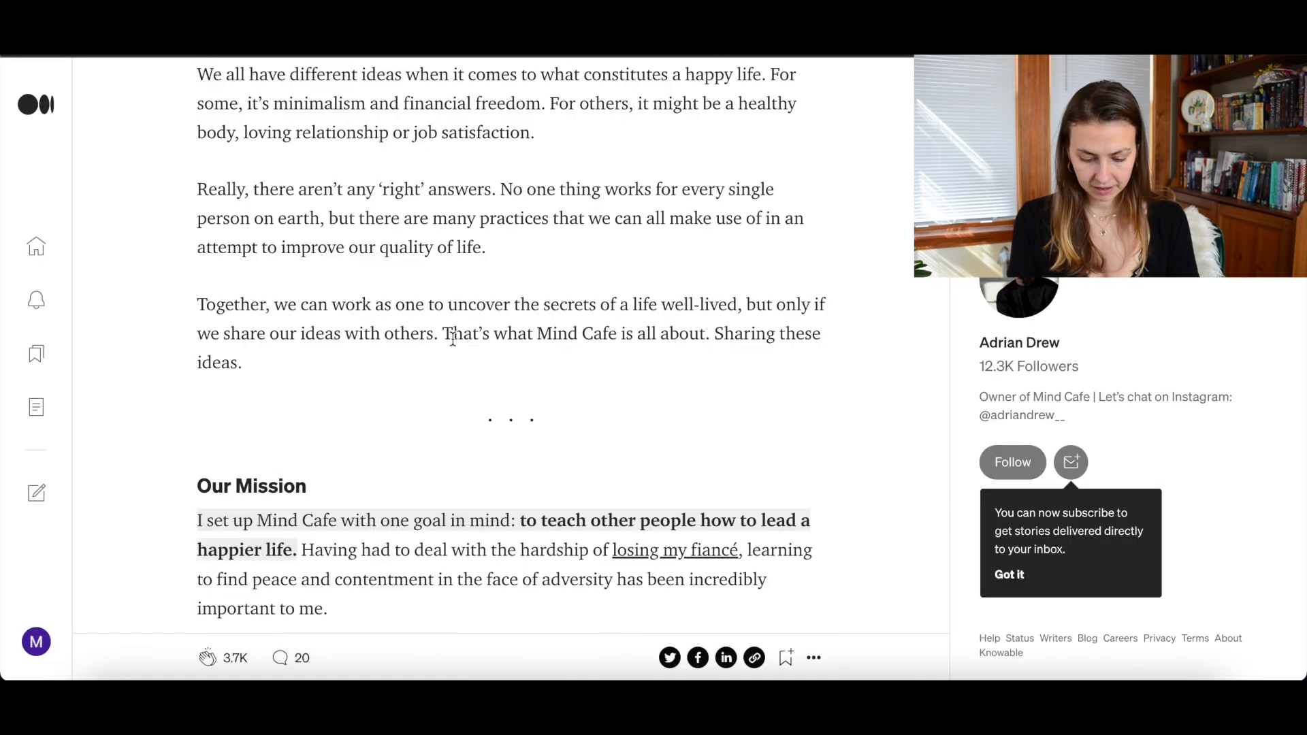
drag(446, 334, 482, 383)
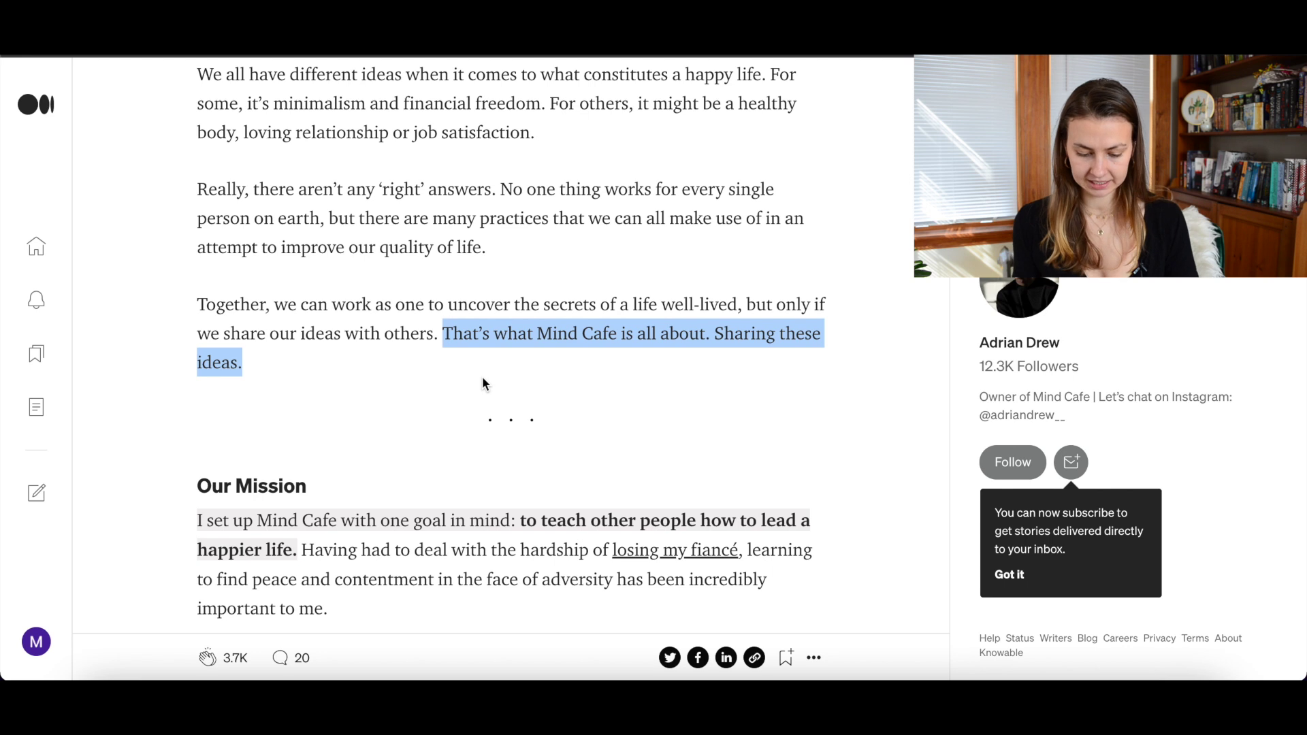